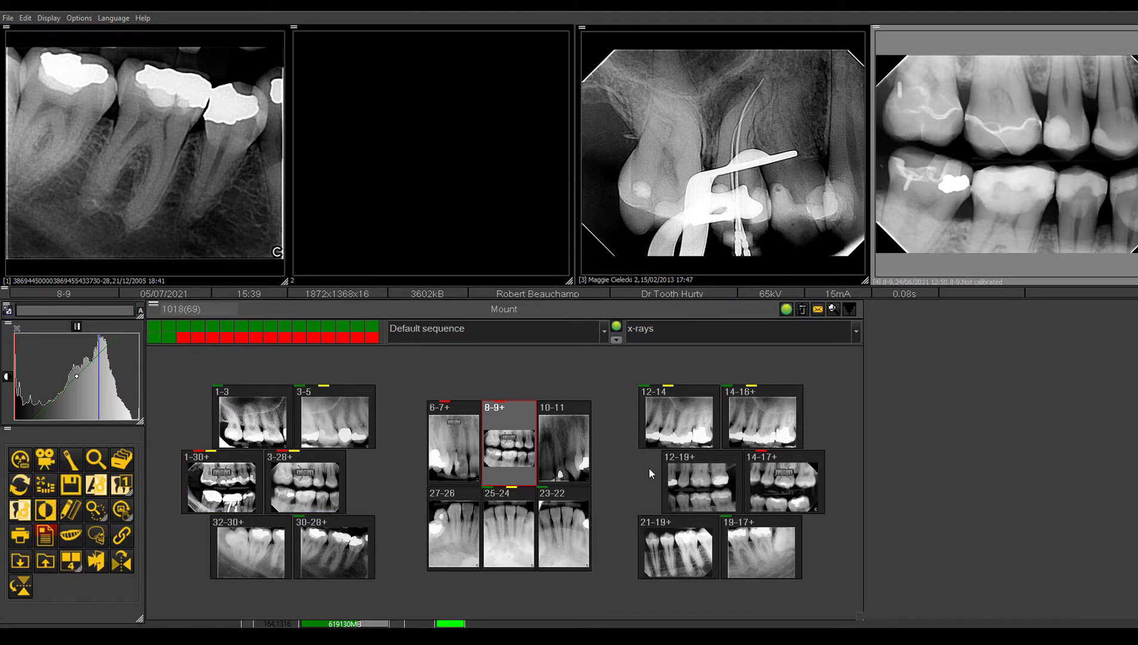
Step: Switch the mount template to ortho 9
left_click(856, 332)
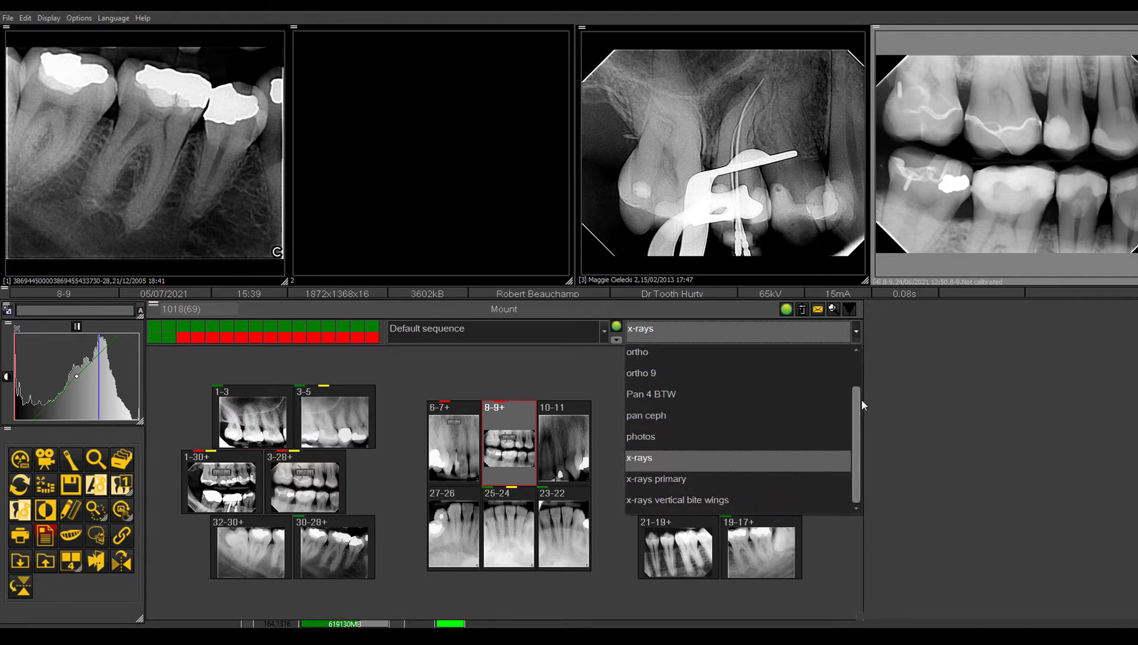
left_click_drag(857, 395, 858, 365)
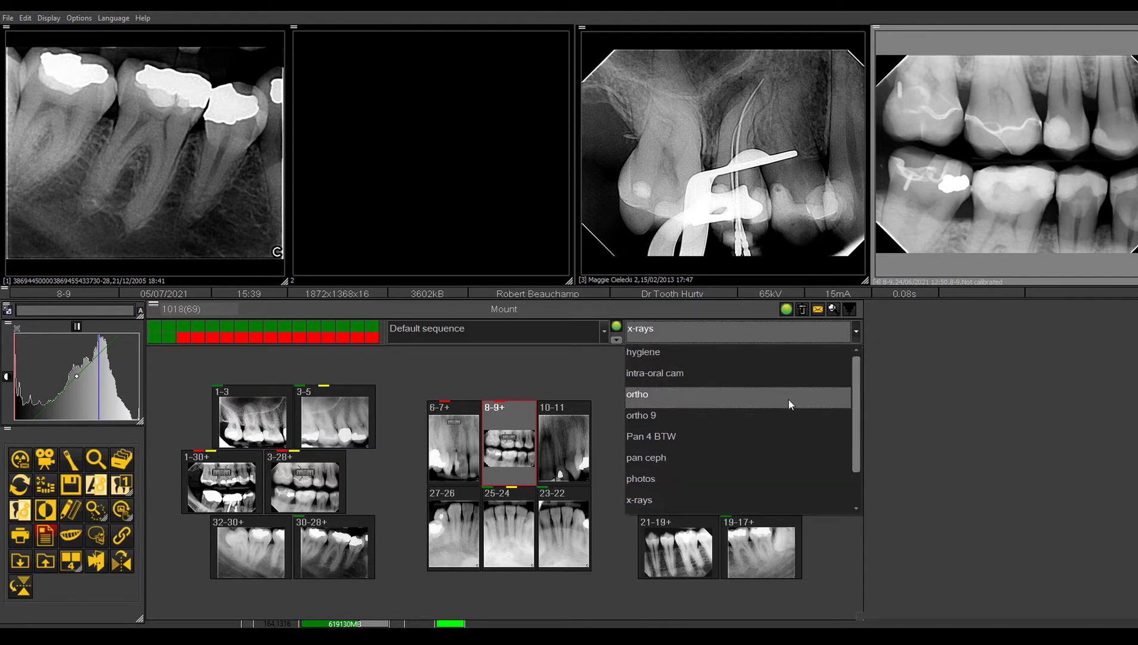
left_click(708, 414)
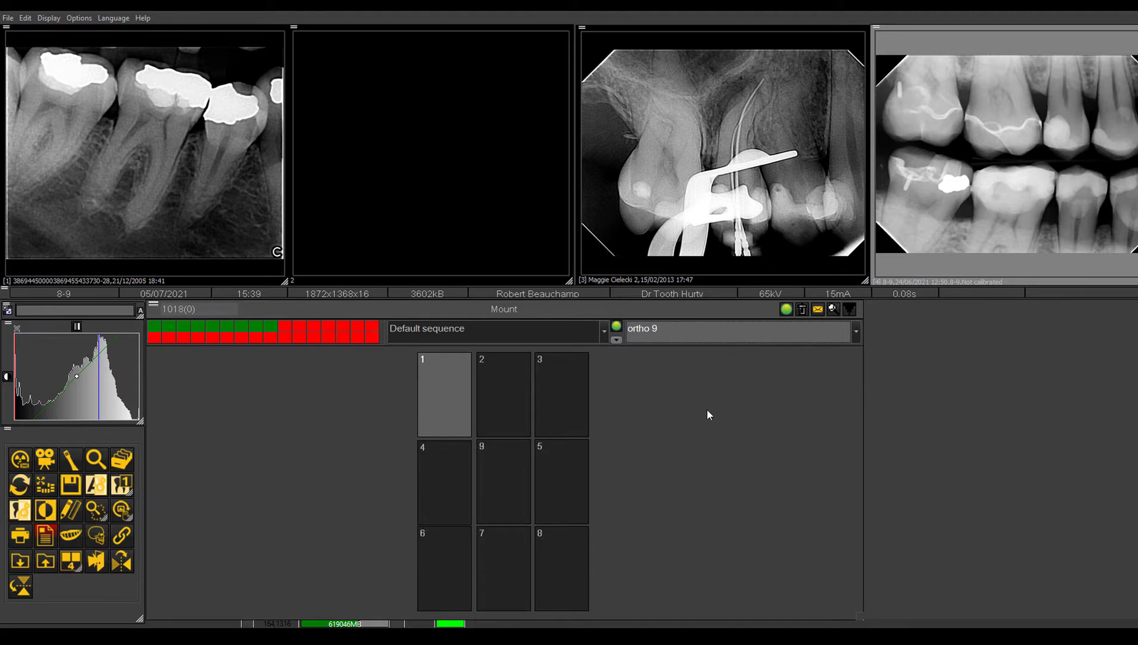
Step: Switch the mount template to ortho and open its images in the export layout view
left_click(857, 332)
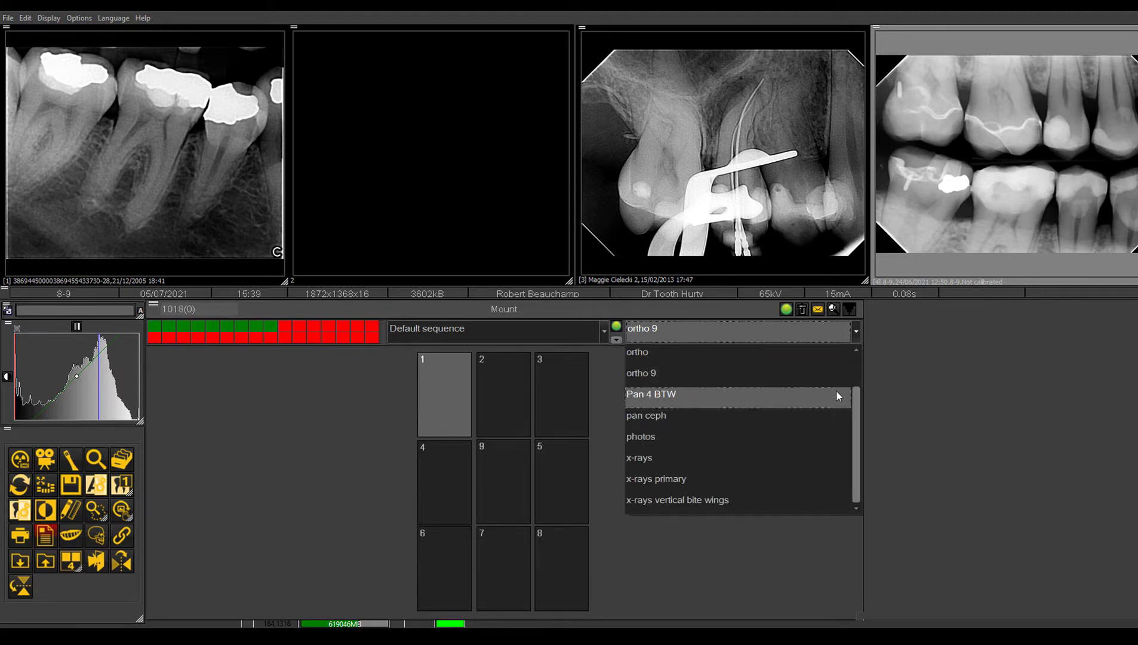
left_click(822, 356)
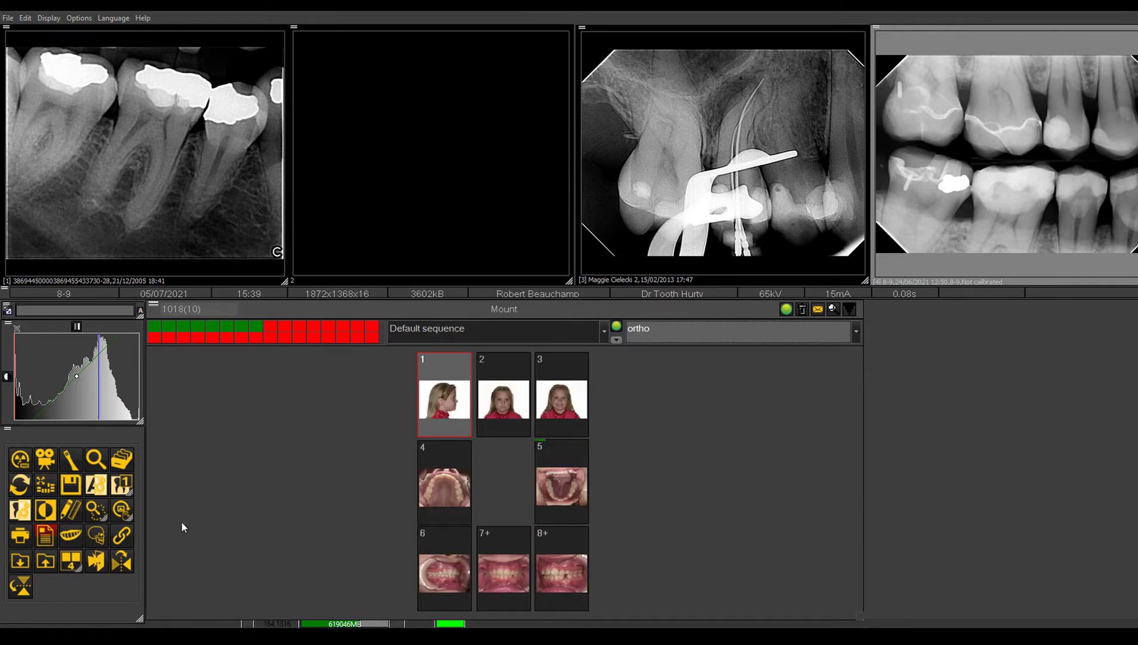
left_click(47, 488)
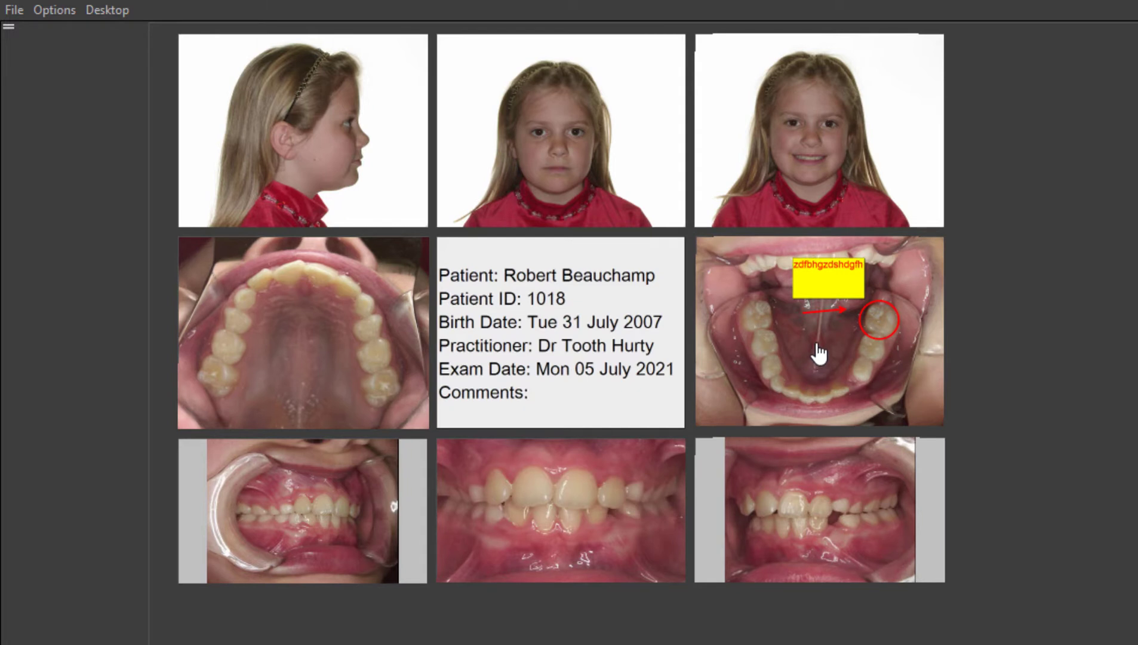
Step: Enlarge and reposition the annotated lower arch photo so the teeth fill its frame
scroll(819, 353, "up", 5)
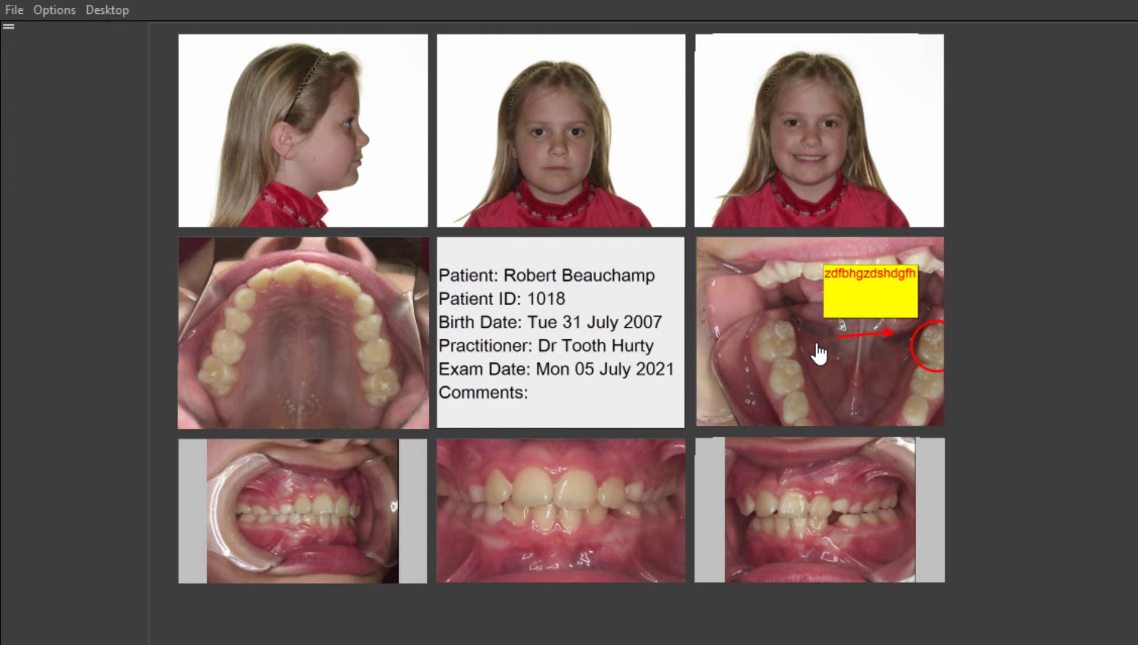
scroll(819, 353, "up", 1)
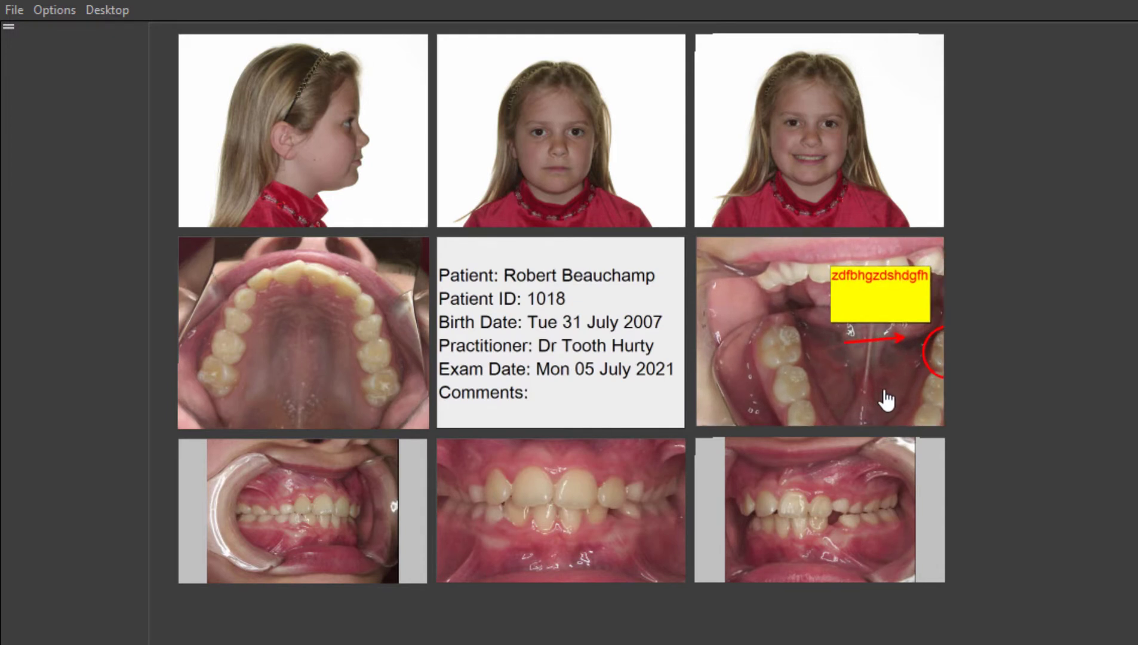
left_click_drag(881, 399, 835, 318)
scroll(835, 318, "up", 1)
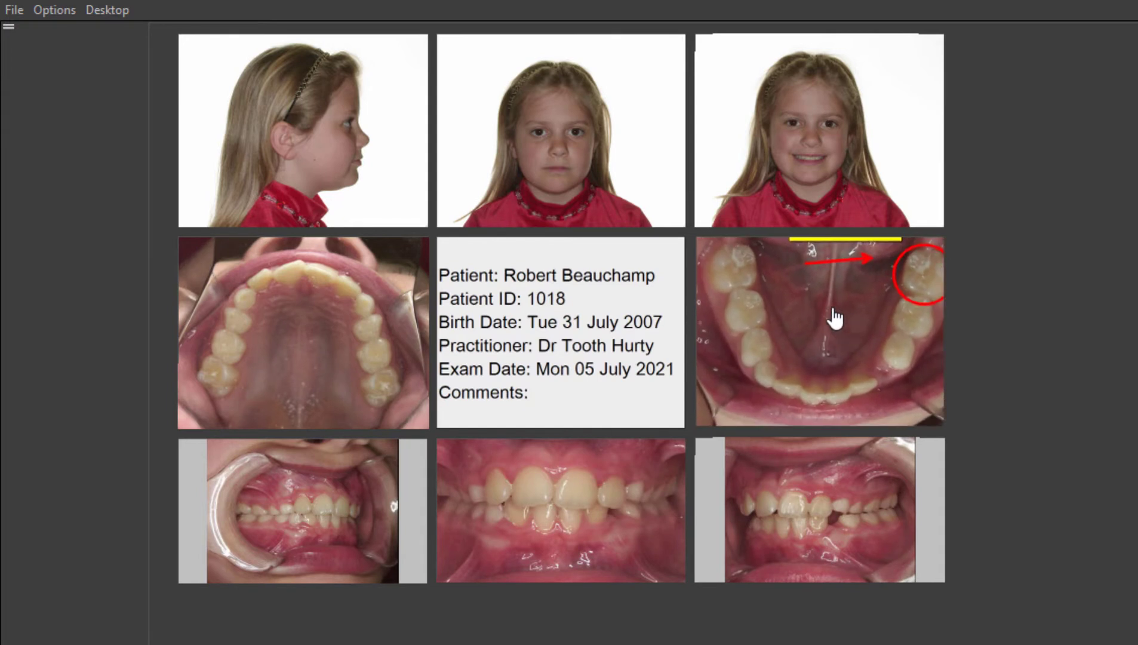
scroll(831, 335, "up", 1)
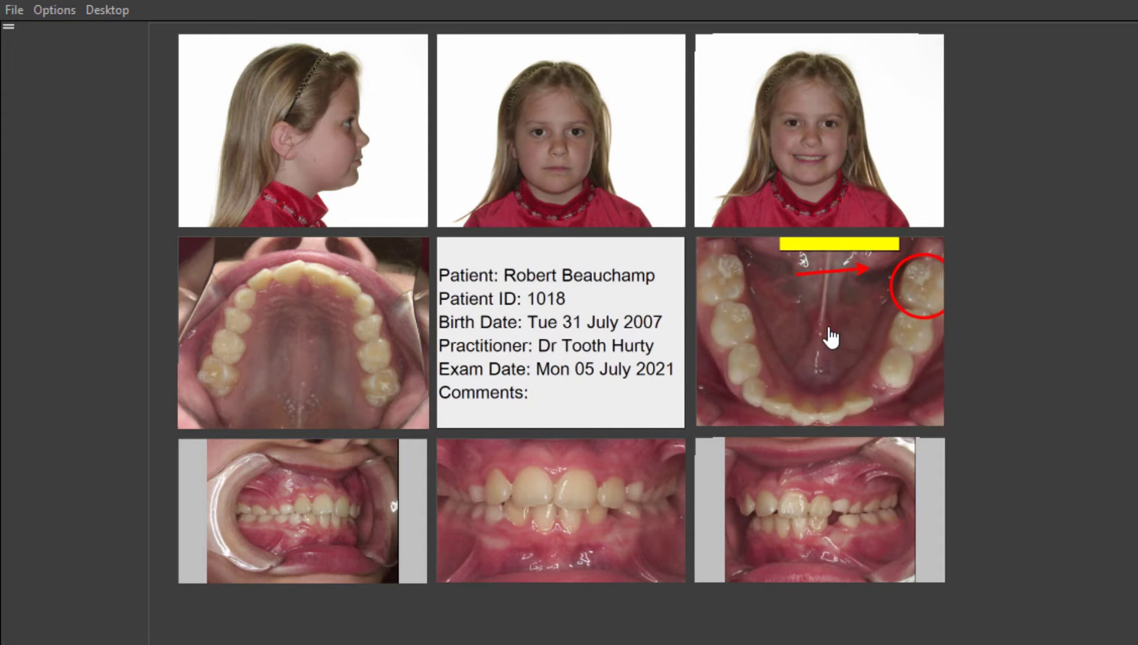
scroll(831, 338, "down", 1)
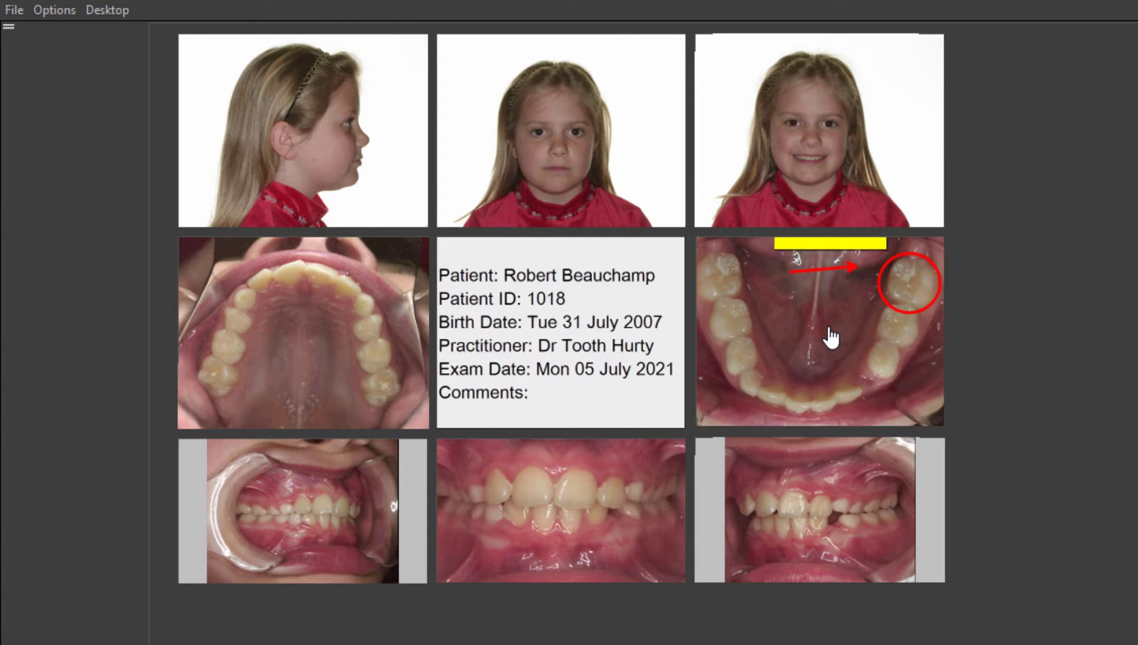
mouse_move(831, 338)
left_mouse_down()
mouse_move(839, 350)
mouse_move(835, 340)
left_mouse_up()
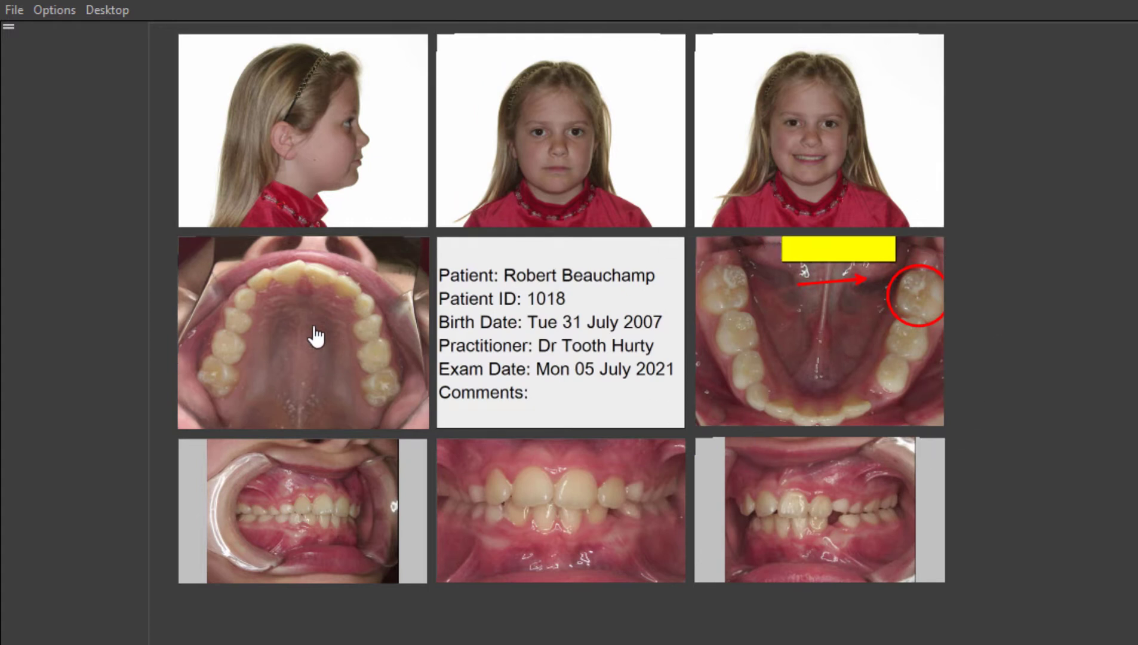
Step: Enlarge the upper arch photo so the whole arch fills its frame
scroll(316, 334, "up", 5)
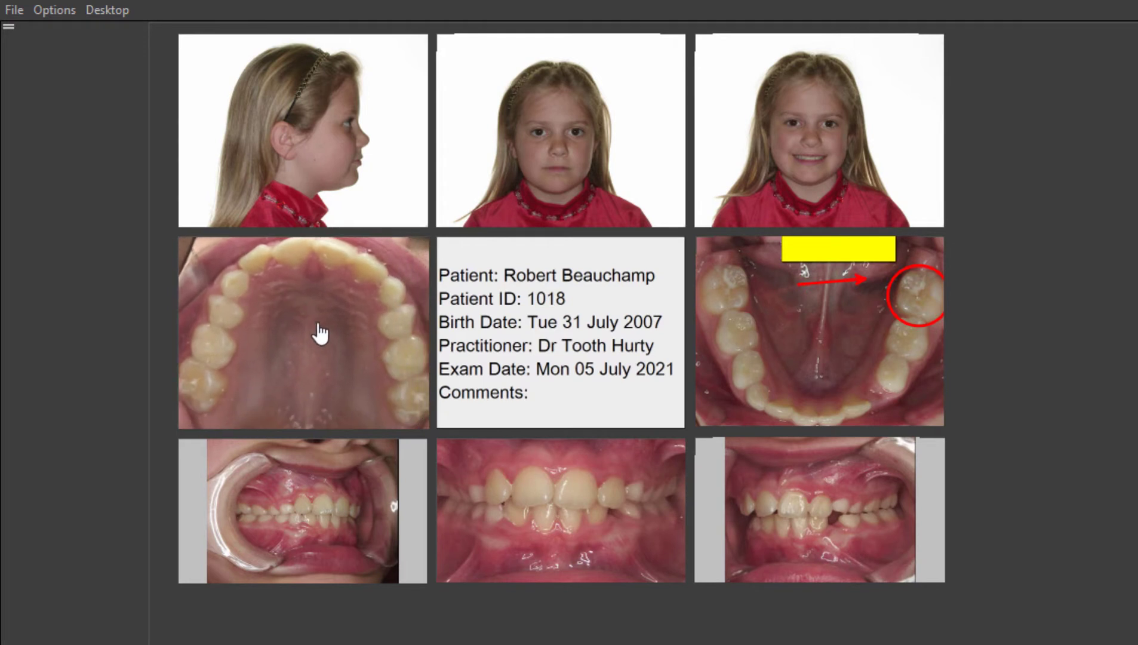
scroll(315, 330, "down", 3)
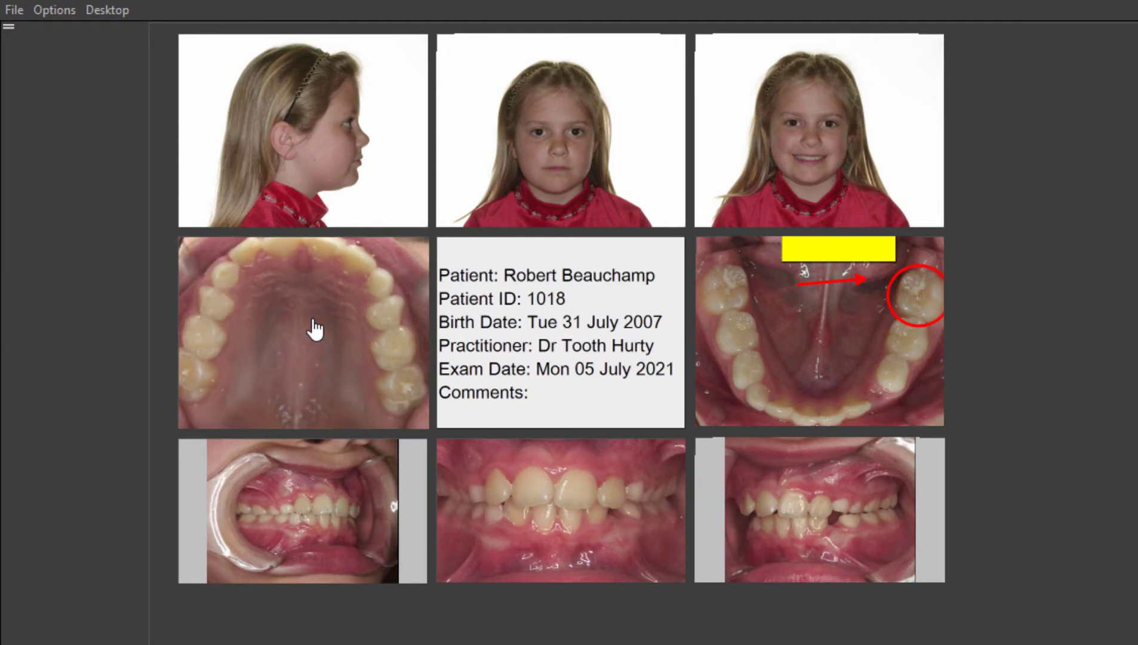
scroll(322, 333, "up", 2)
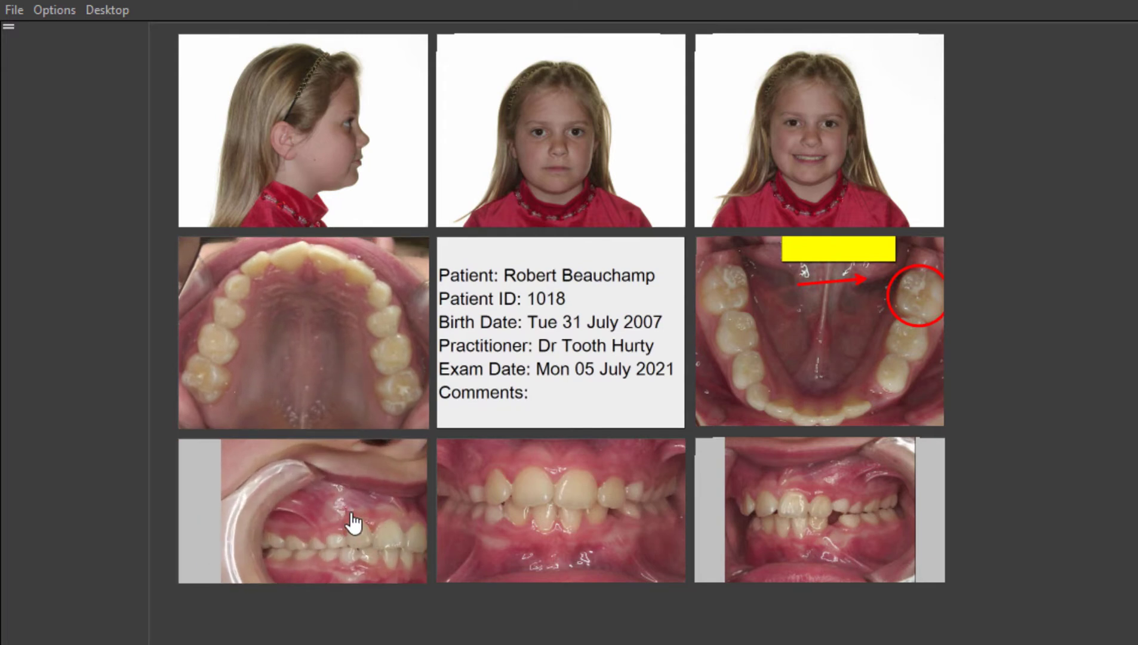
Step: Enlarge and centre the two side-view bite photos so the teeth fill their frames without grey borders
scroll(307, 500, "up", 3)
scroll(335, 503, "up", 4)
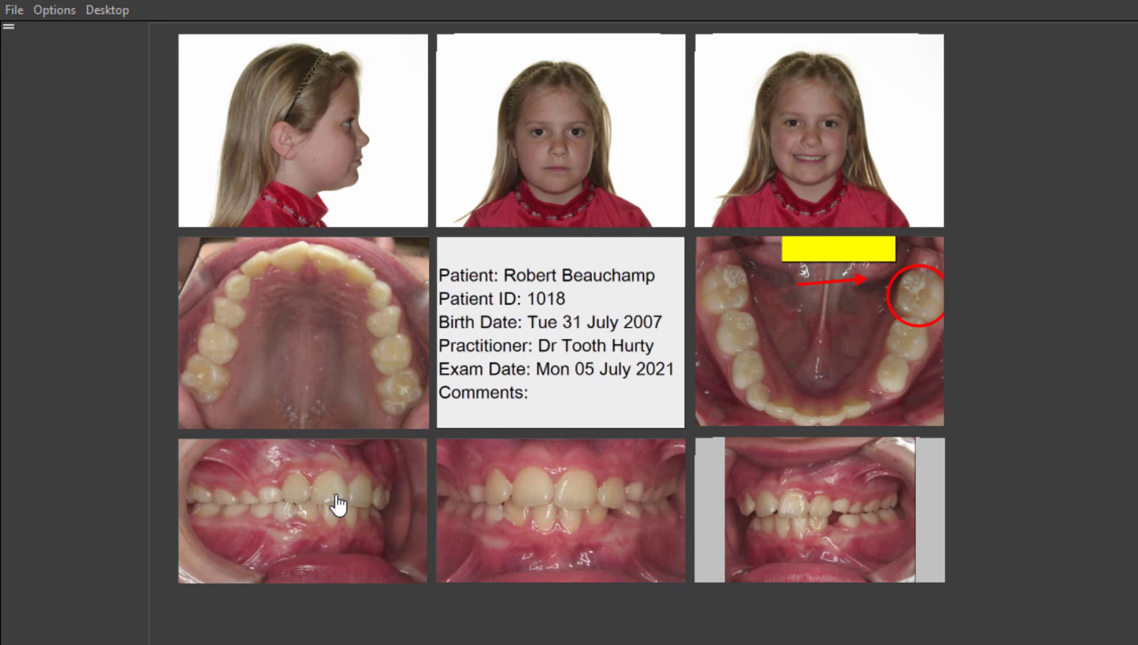
left_click_drag(353, 491, 352, 494)
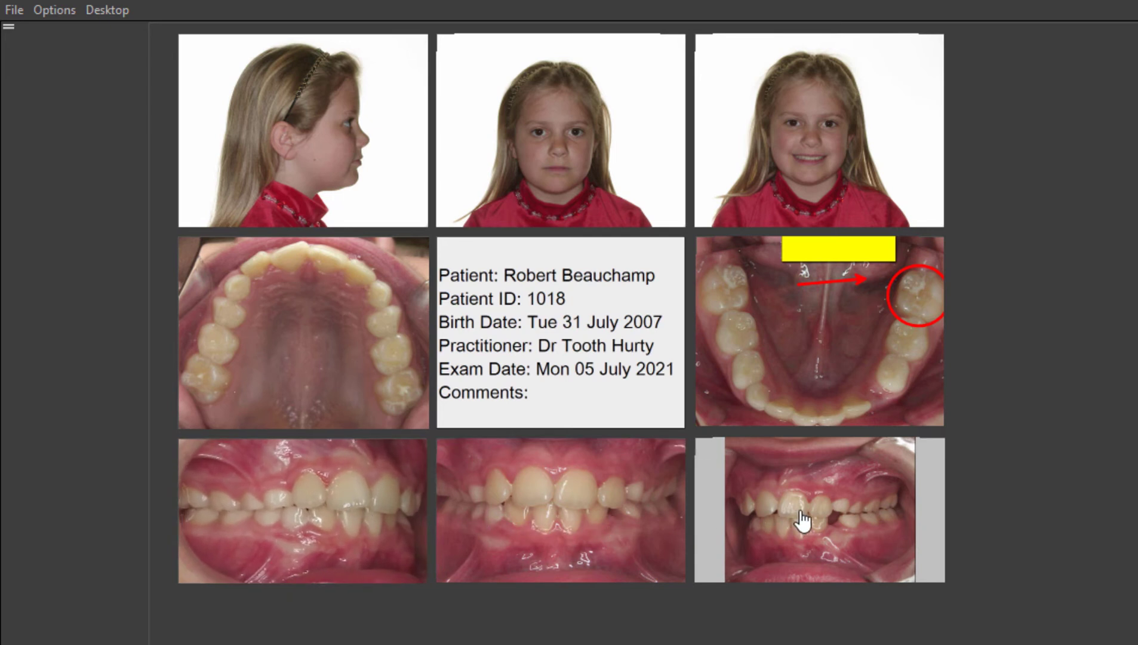
scroll(800, 511, "up", 3)
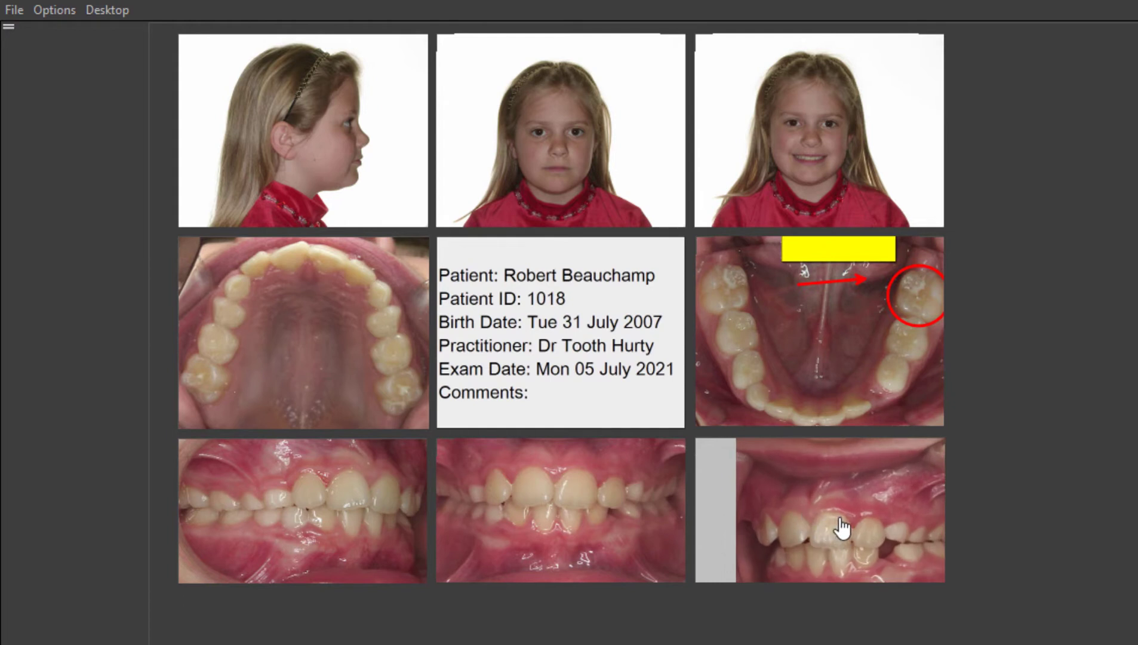
left_click_drag(840, 522, 833, 495)
scroll(796, 488, "up", 1)
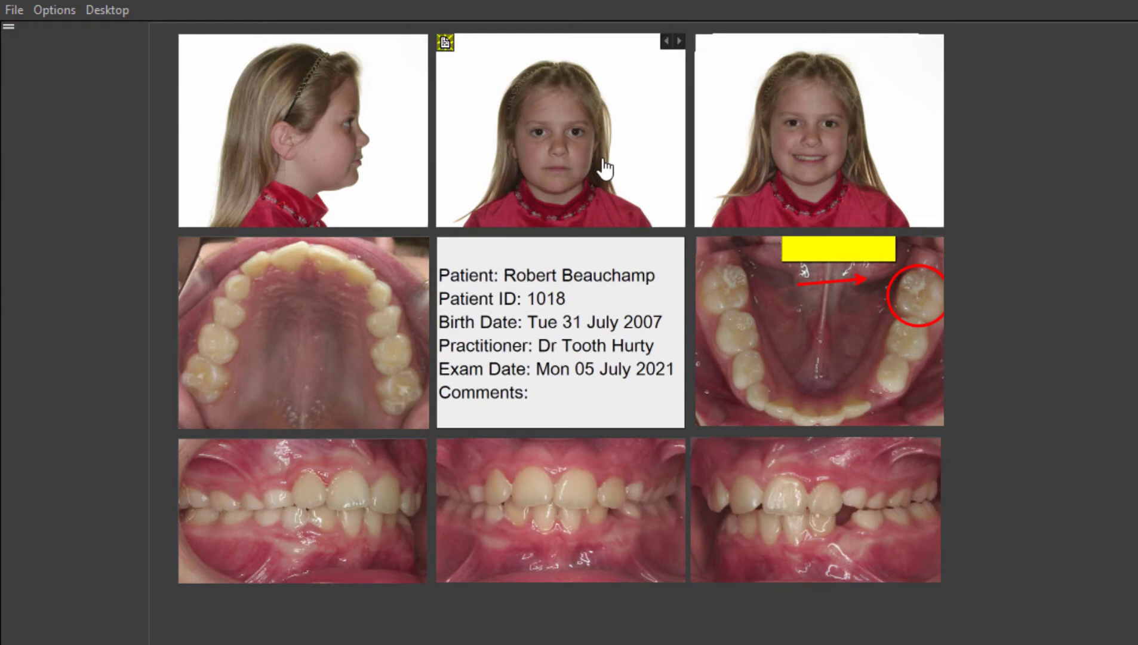
Step: Enlarge and centre the two front-facing portraits, unsmiling and smiling, so the heads match in size
scroll(598, 162, "up", 2)
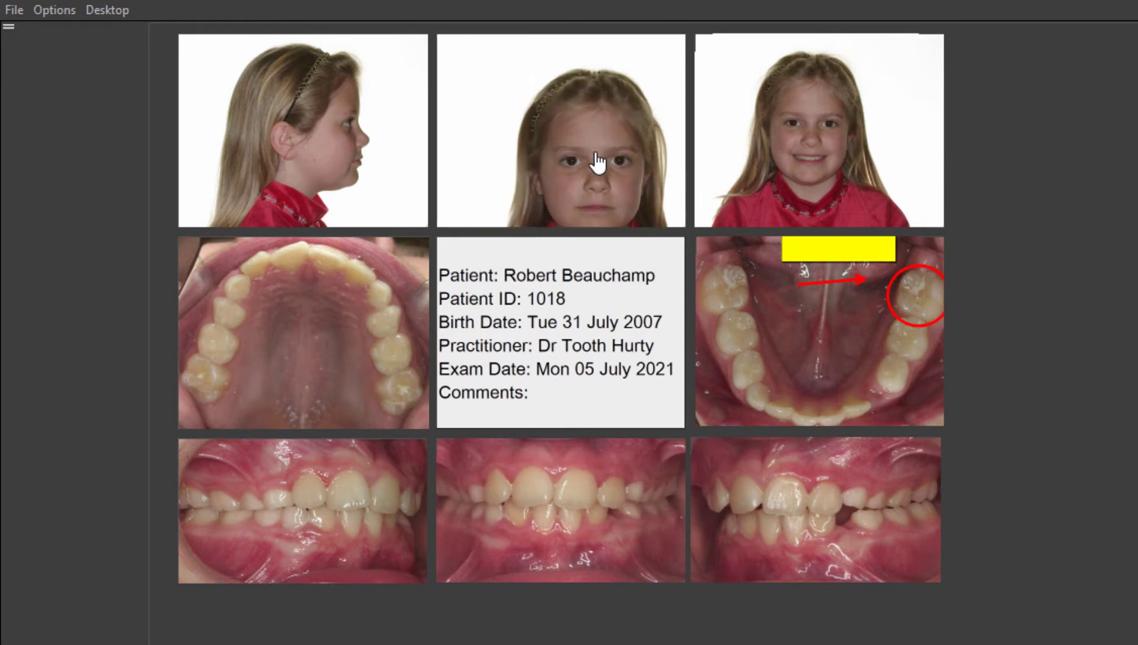
left_click_drag(630, 178, 584, 153)
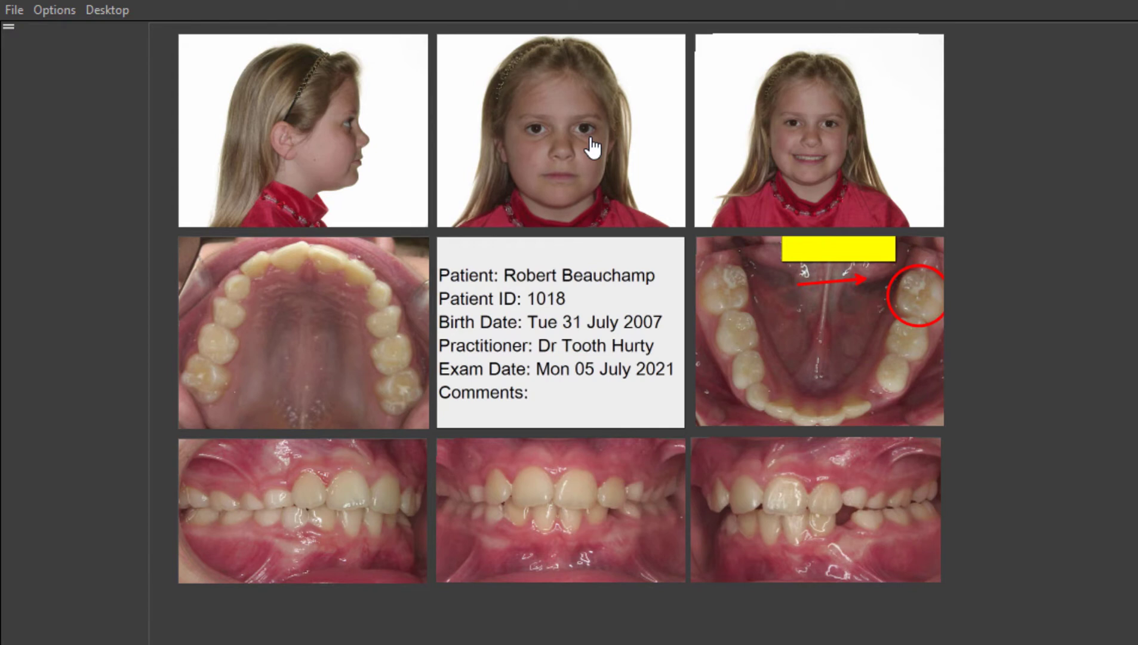
scroll(780, 160, "up", 3)
left_click_drag(787, 152, 828, 147)
scroll(810, 149, "down", 1)
scroll(809, 141, "down", 1)
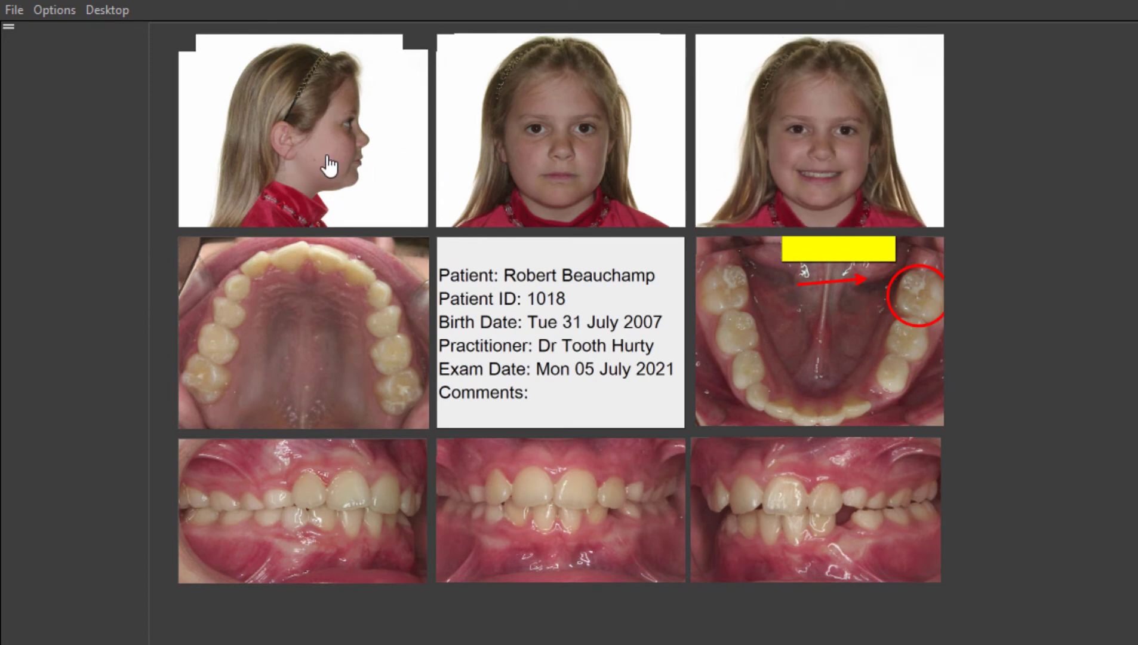
Step: Enlarge and reposition the profile portrait within its frame
scroll(324, 157, "up", 2)
scroll(324, 156, "up", 1)
mouse_move(368, 168)
left_mouse_down()
mouse_move(339, 151)
mouse_move(350, 169)
left_mouse_up()
scroll(340, 150, "up", 2)
scroll(343, 160, "down", 3)
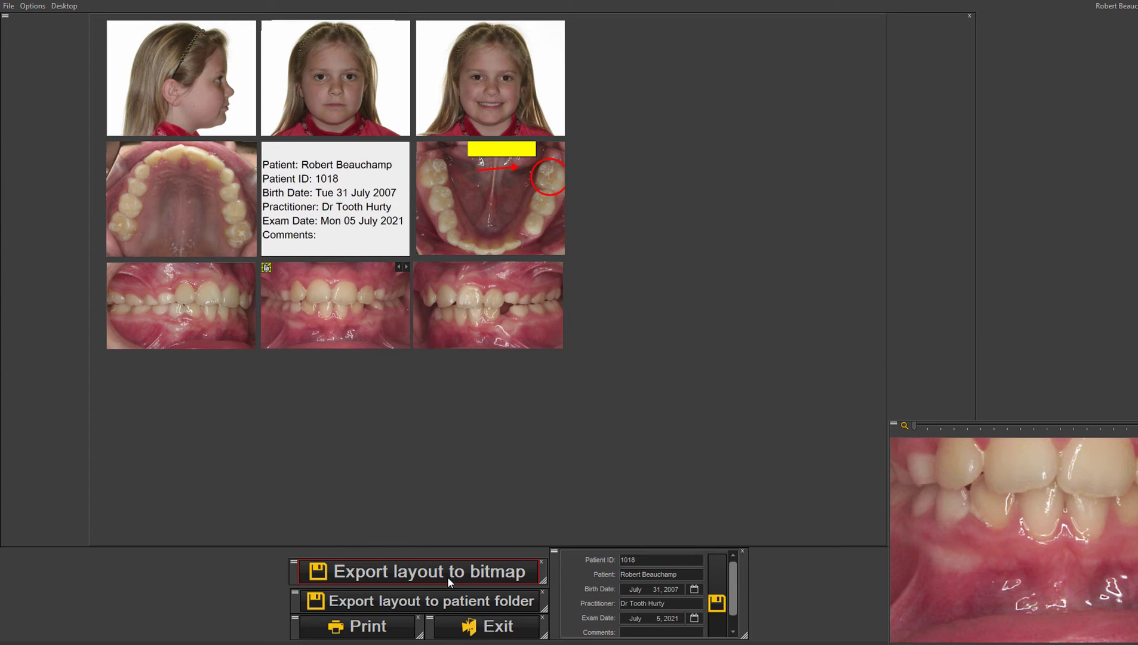
Step: Export the layout to the patient folder as "ORTHO 8", and exit the layout view without saving changes to the template file
left_click(457, 600)
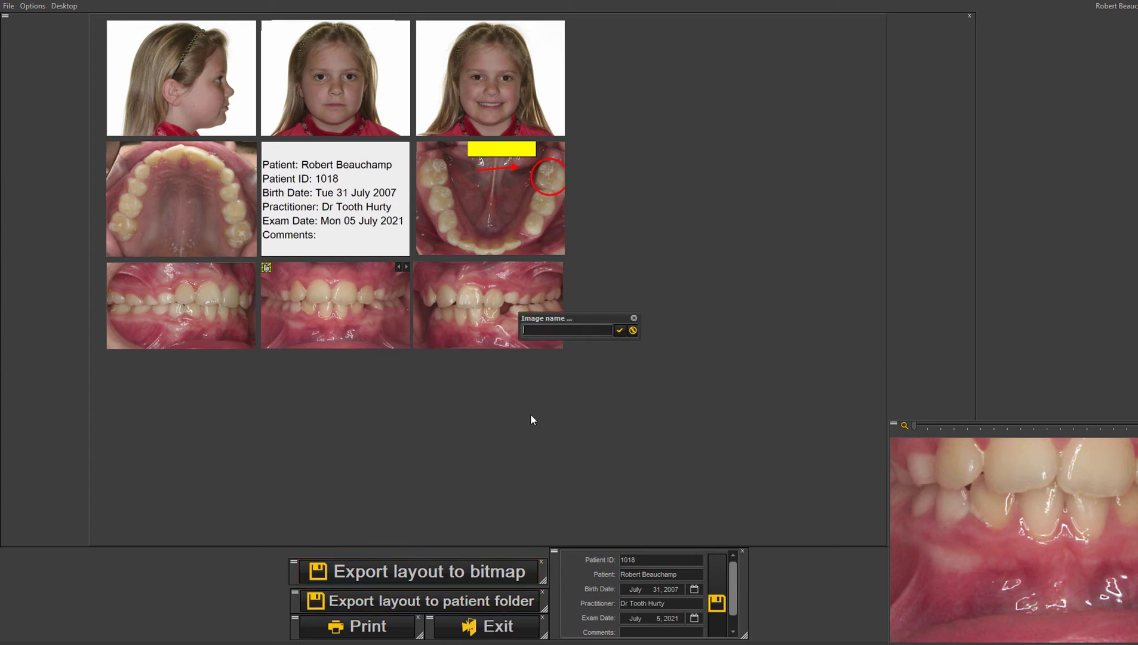
type("ORTHO 8")
left_click(620, 330)
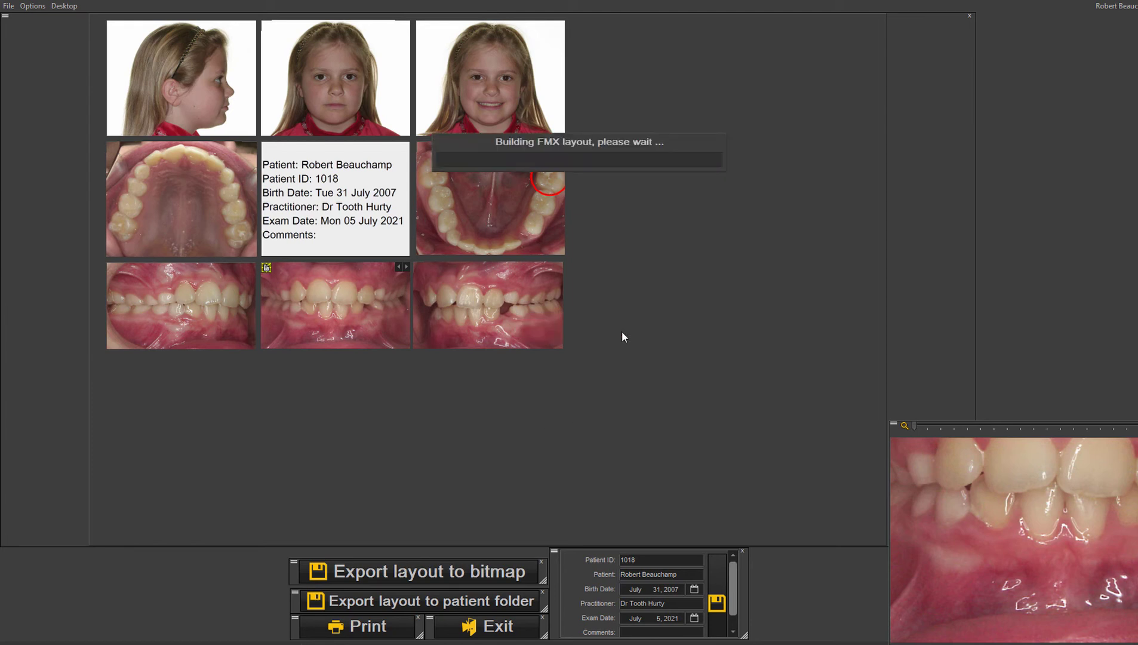
left_click(514, 627)
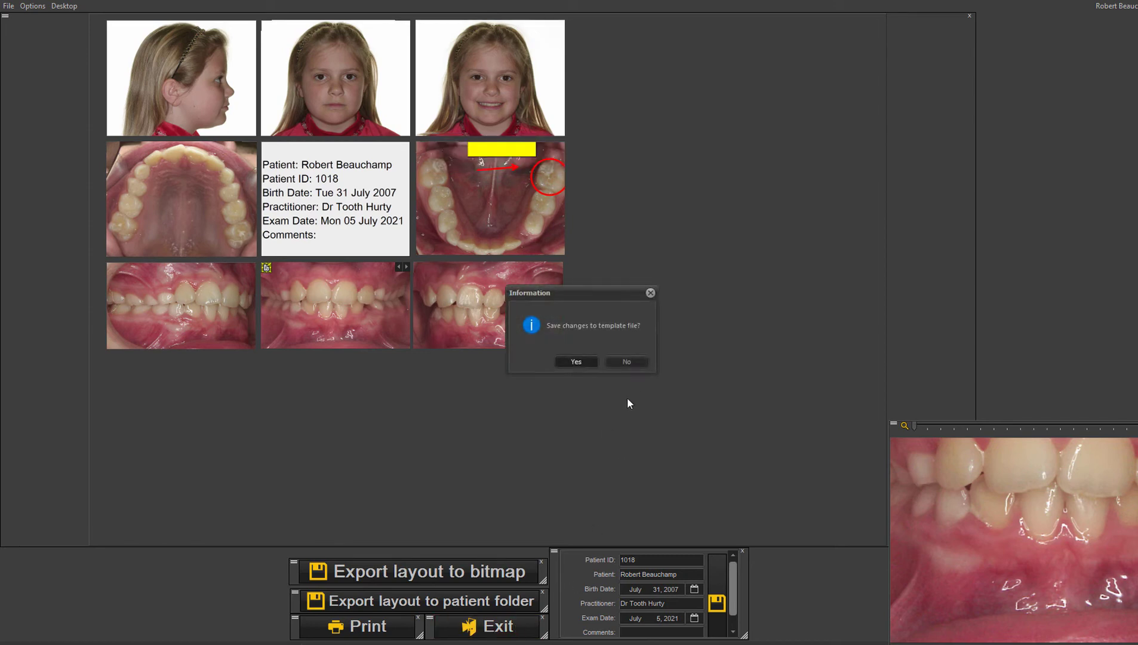
left_click(627, 361)
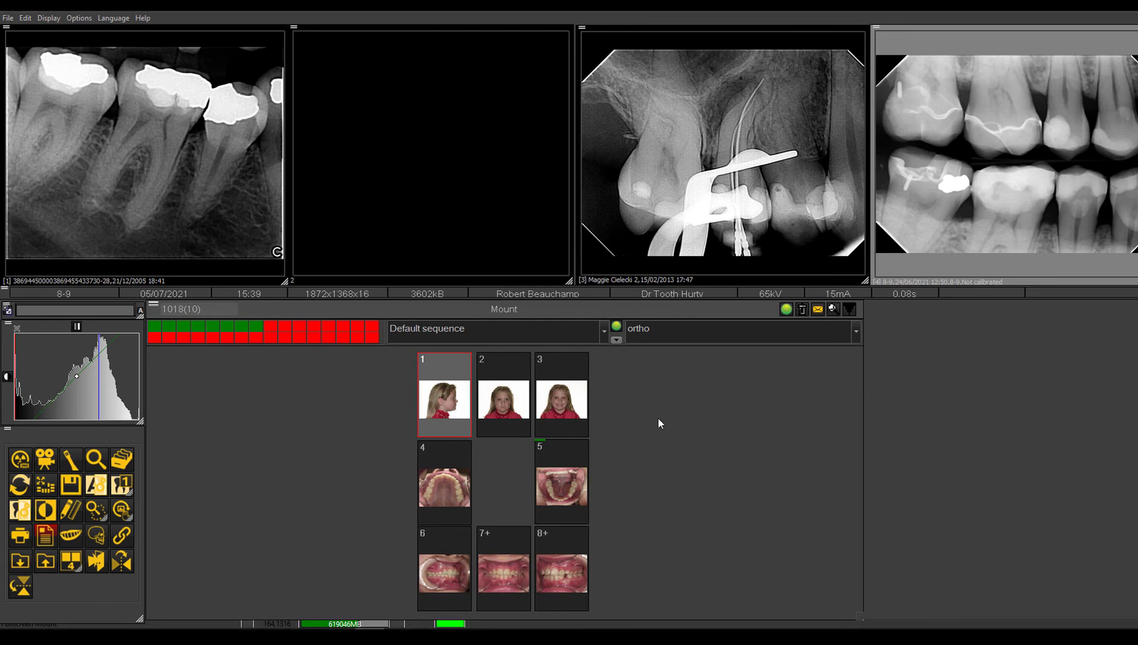
Step: Load the ORTHO 8 layout from the patient's image library into the fourth image window and check it in full screen
left_click(117, 461)
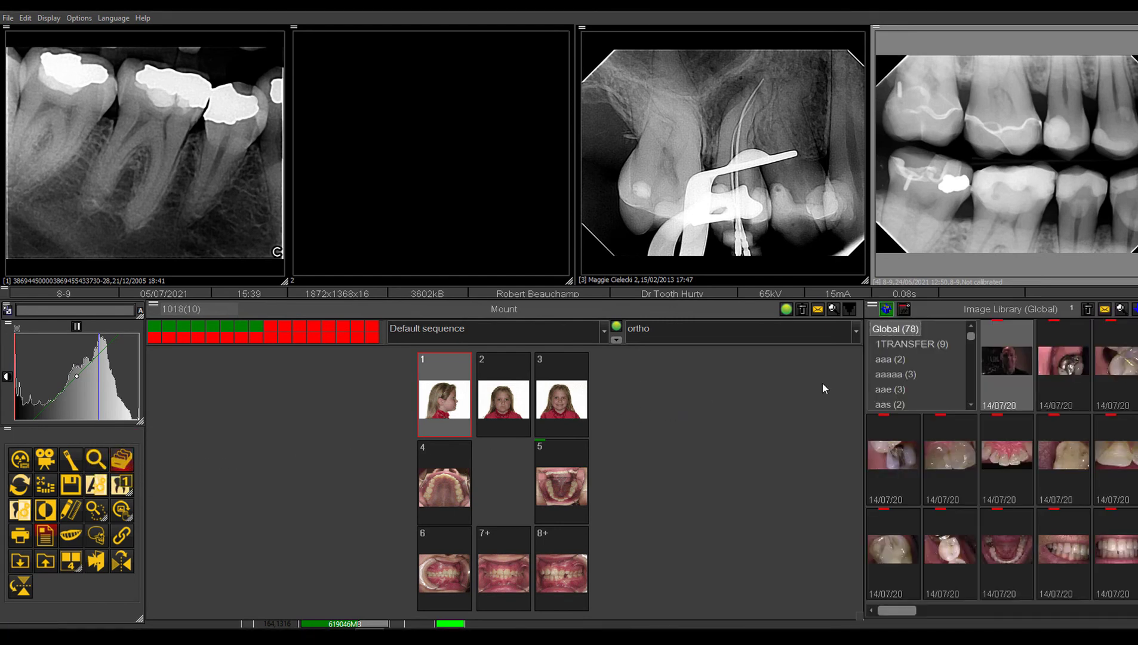
left_click(903, 310)
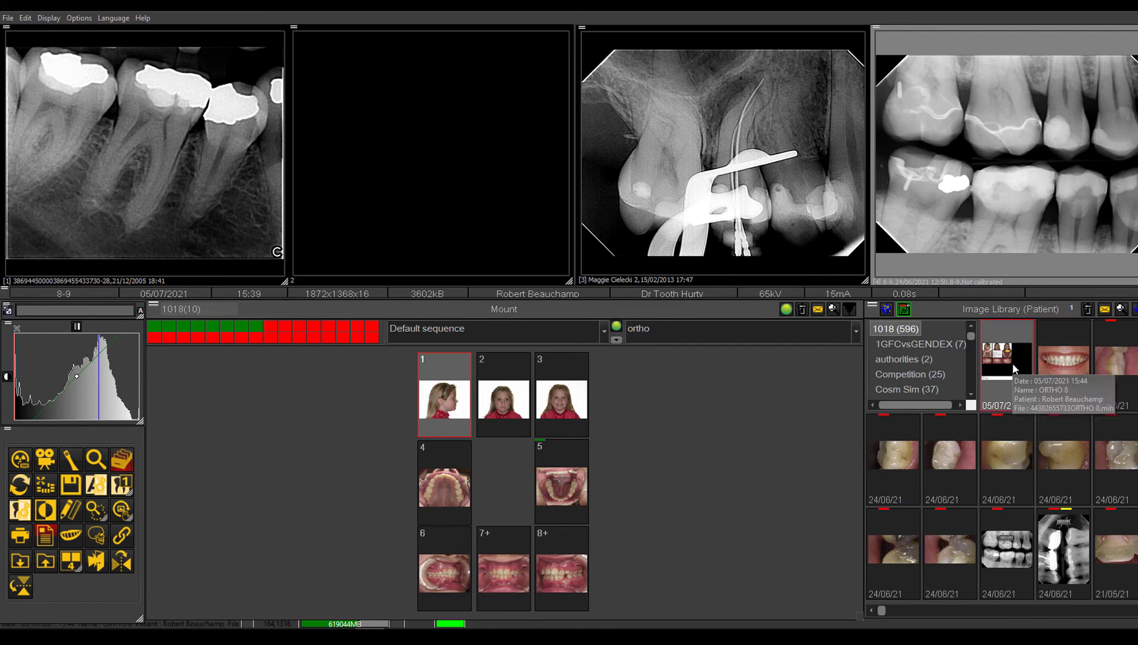
left_click_drag(1013, 367, 1024, 251)
double_click(996, 170)
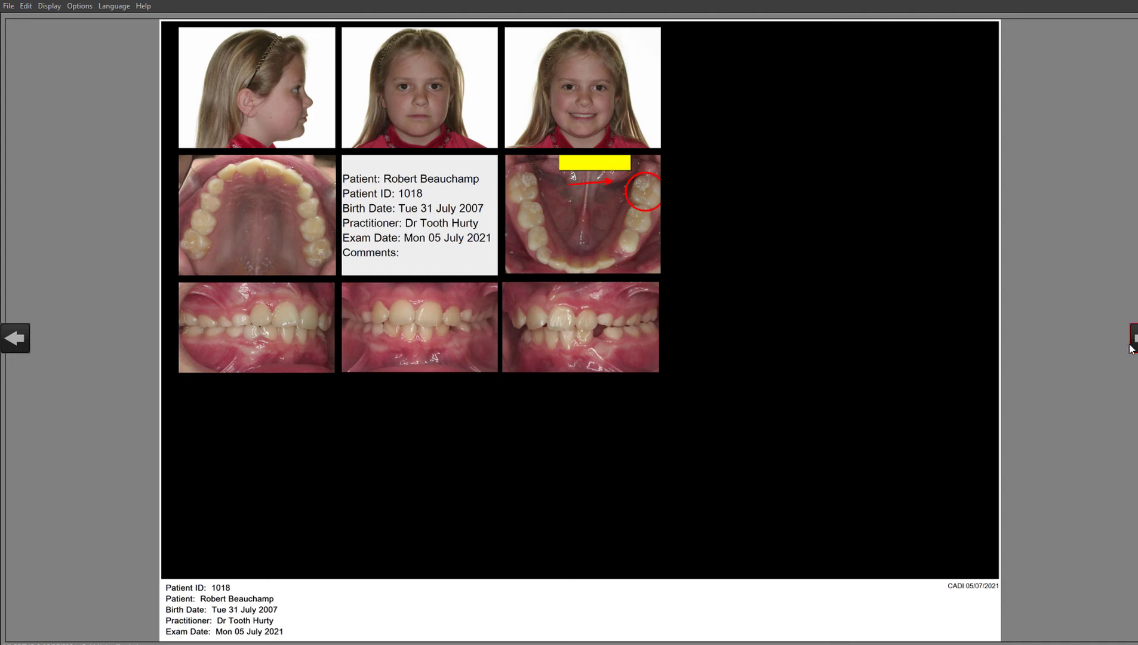
key("Escape")
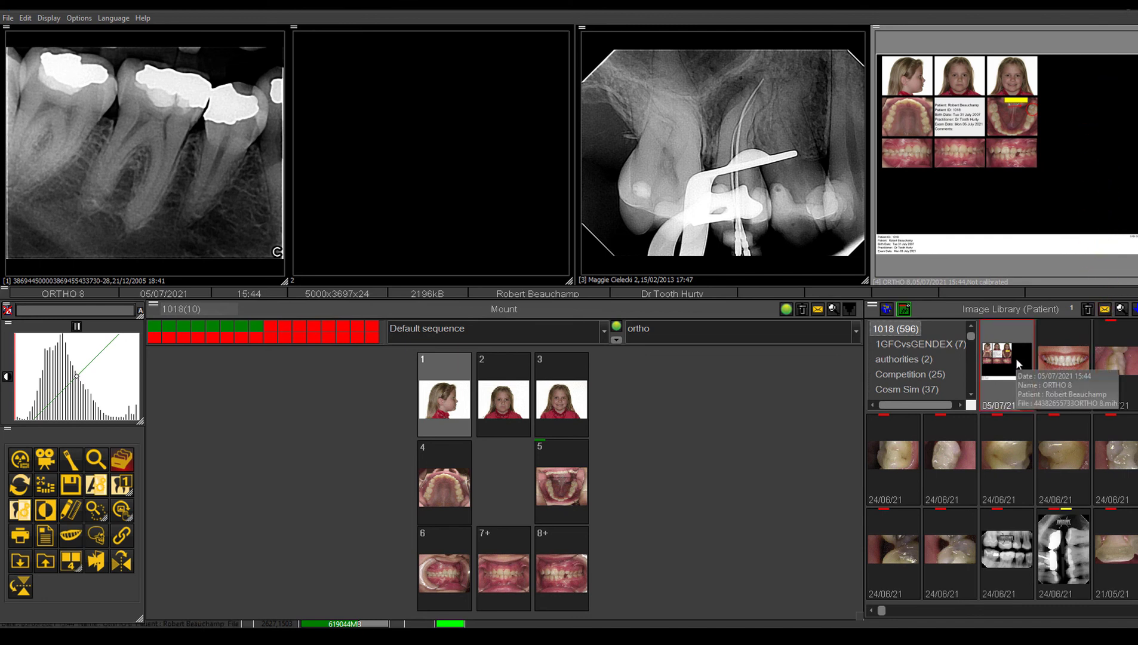
right_click(1016, 357)
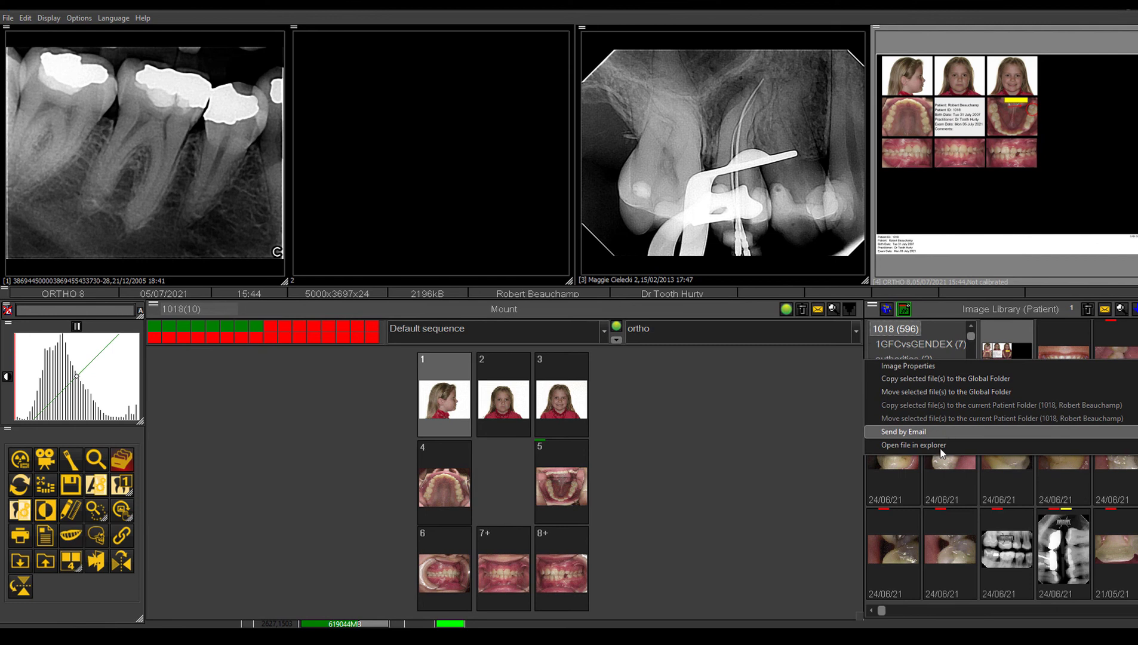
left_click(794, 408)
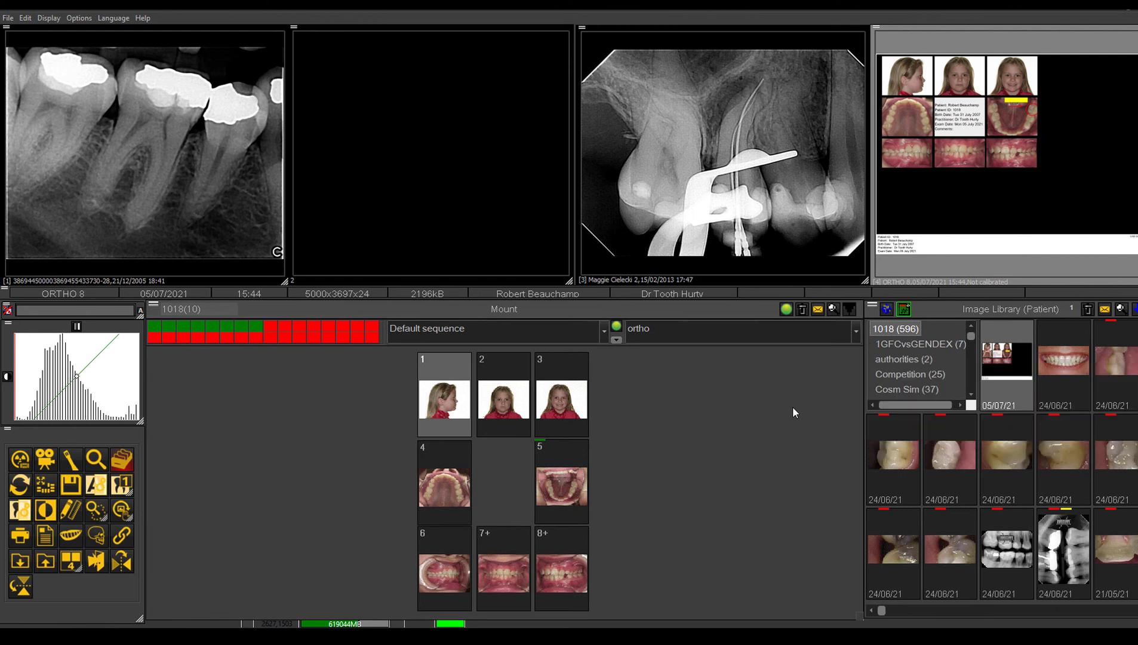